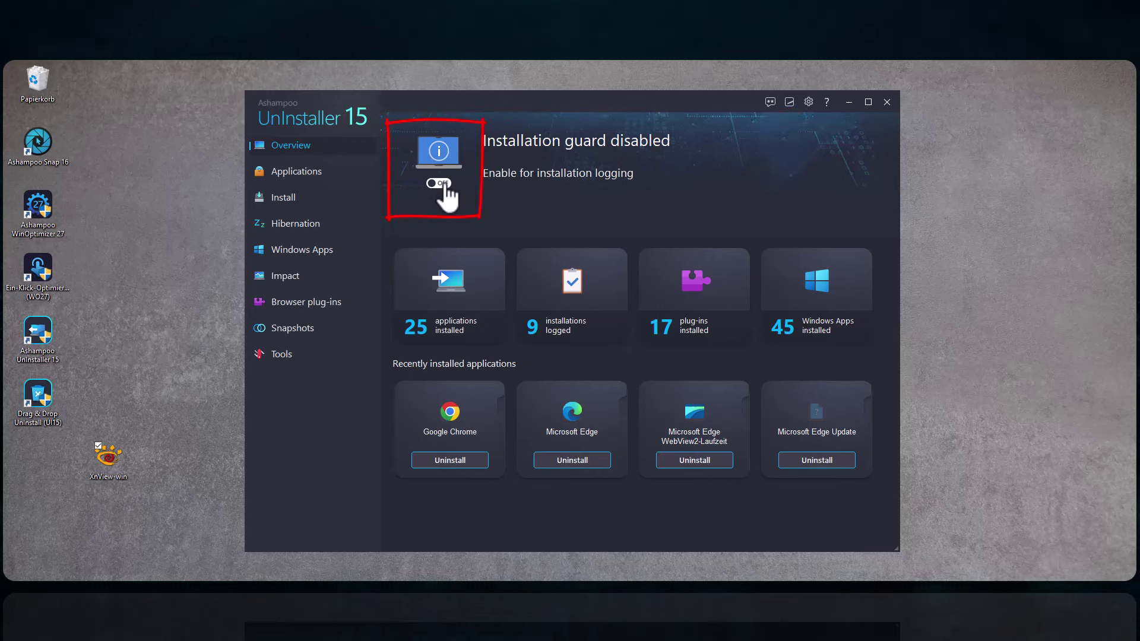
# Turn on the installation guard and install XnView 2.51.5 so it is logged.
pyautogui.click(443, 184)
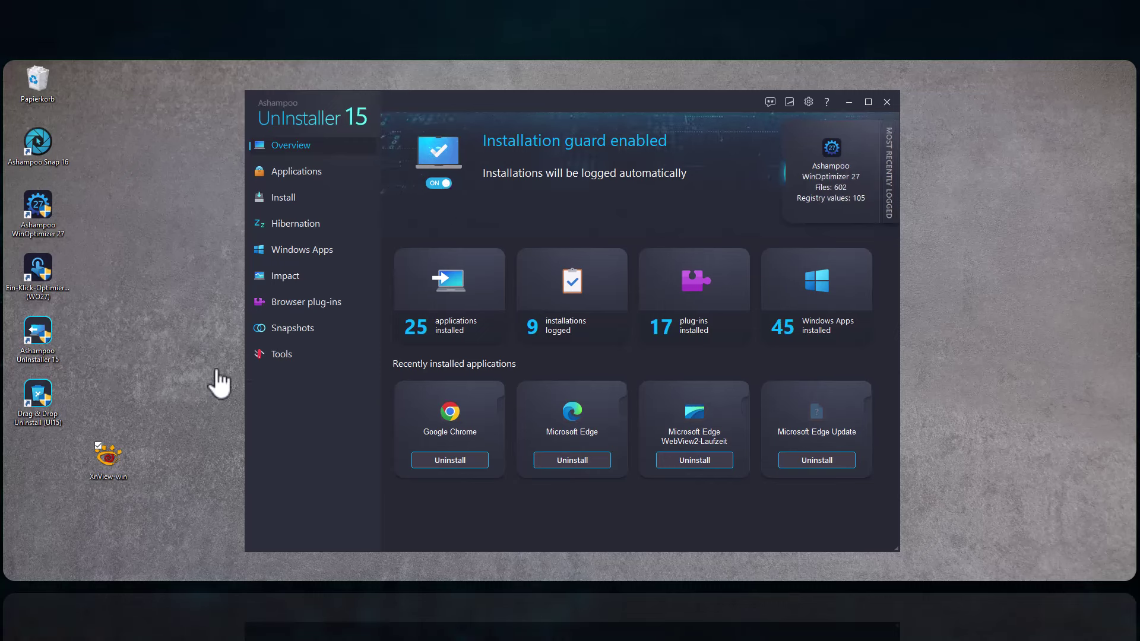
pyautogui.doubleClick(110, 466)
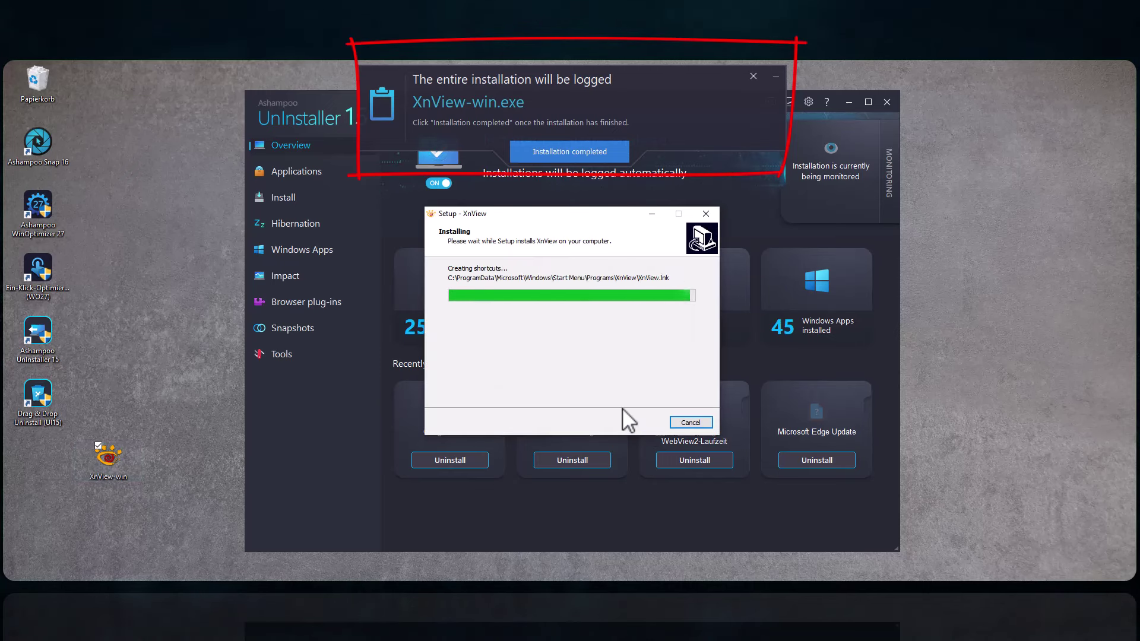
pyautogui.click(639, 422)
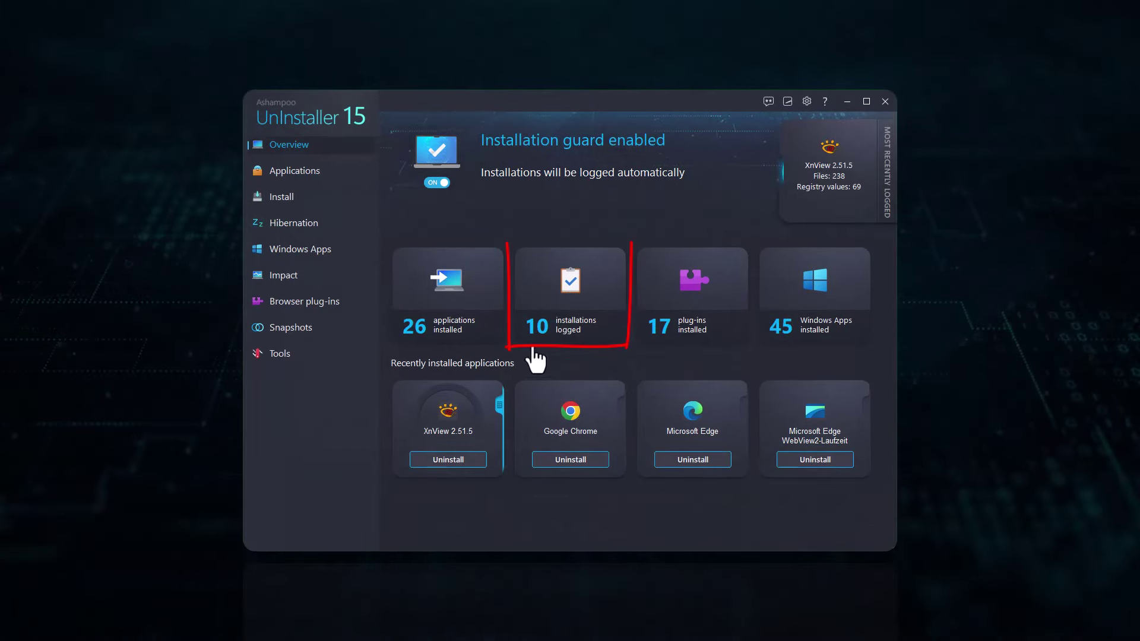
# Uninstall XnView 2.51.5 from the logged installations list, leaving 9 logged installations.
pyautogui.click(575, 324)
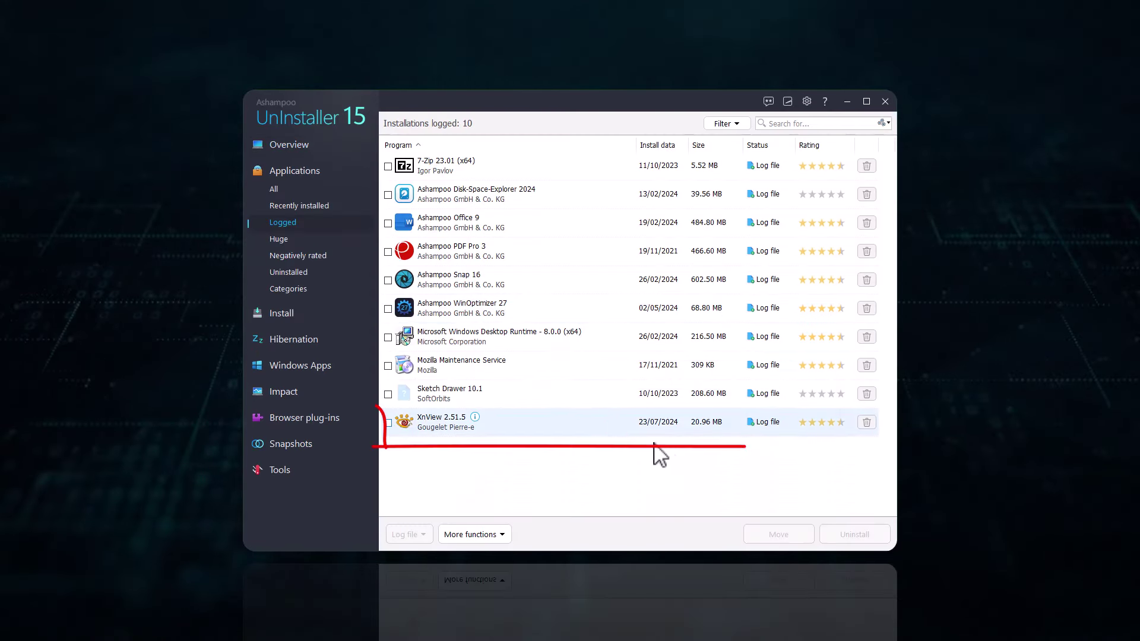
pyautogui.click(867, 425)
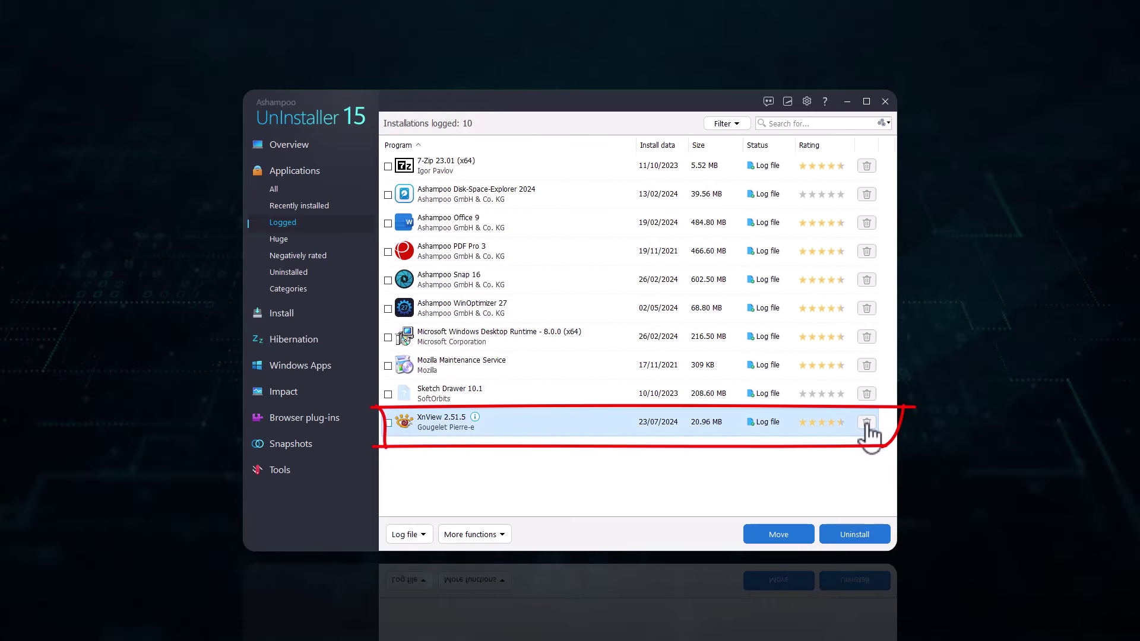
pyautogui.click(867, 424)
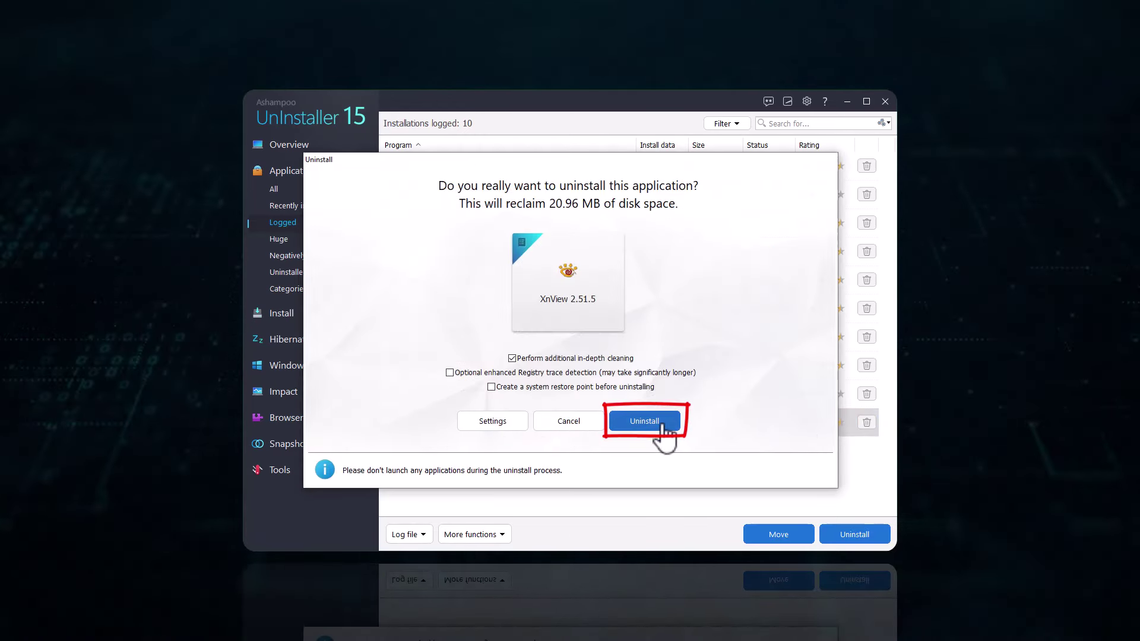
pyautogui.click(661, 423)
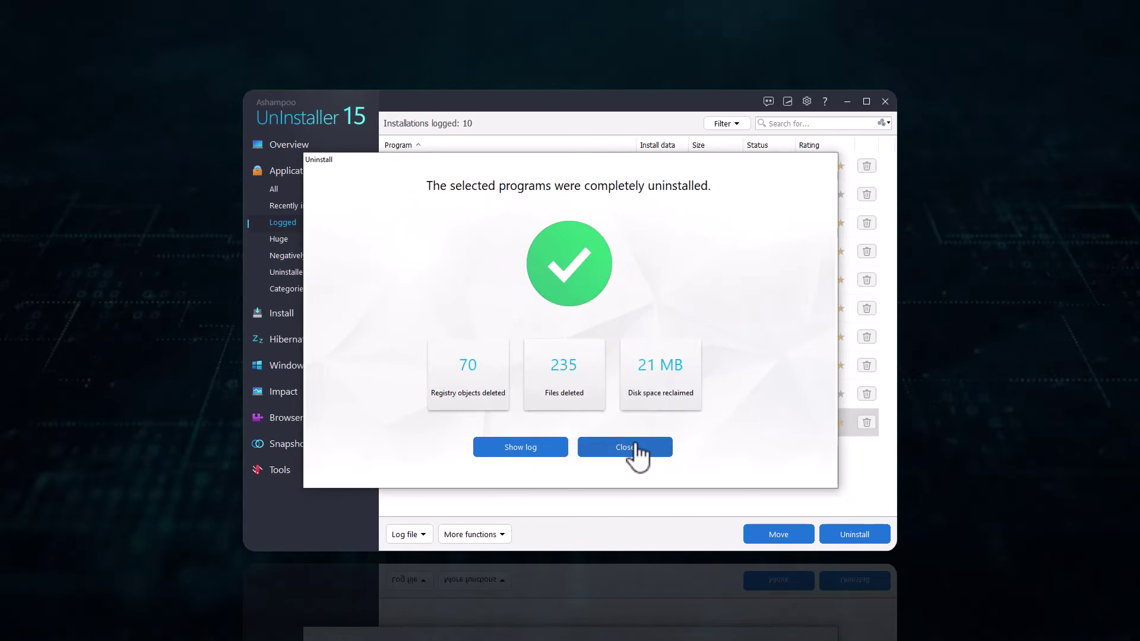
pyautogui.click(633, 448)
# Uninstall Sketch Drawer 10.1 from the installed applications list and confirm its original uninstaller finished.
pyautogui.click(300, 147)
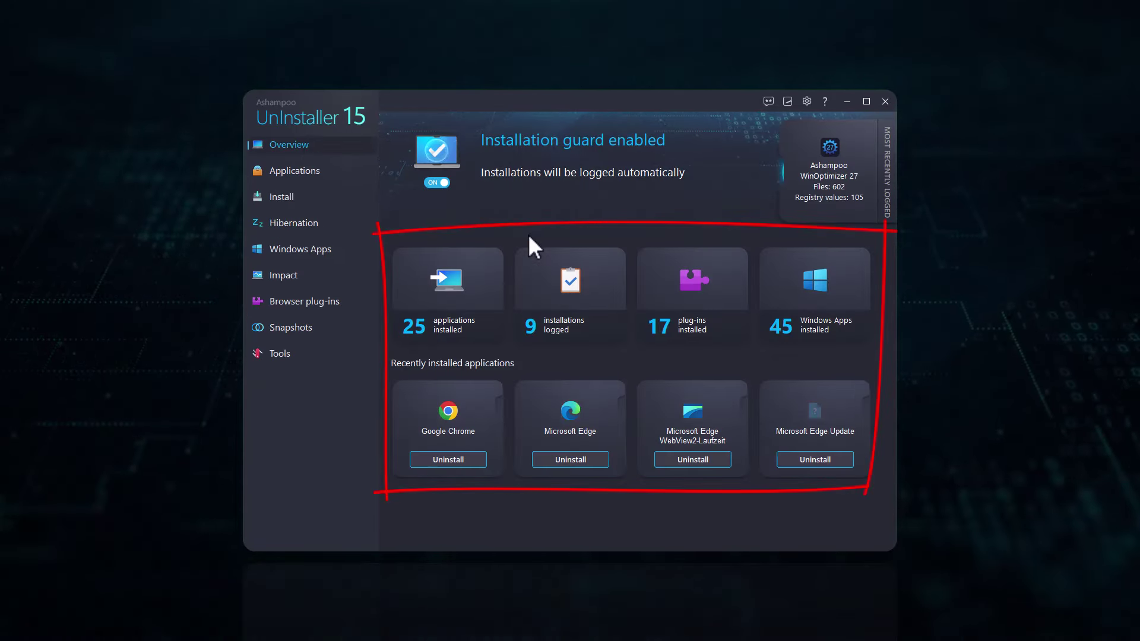
pyautogui.click(451, 318)
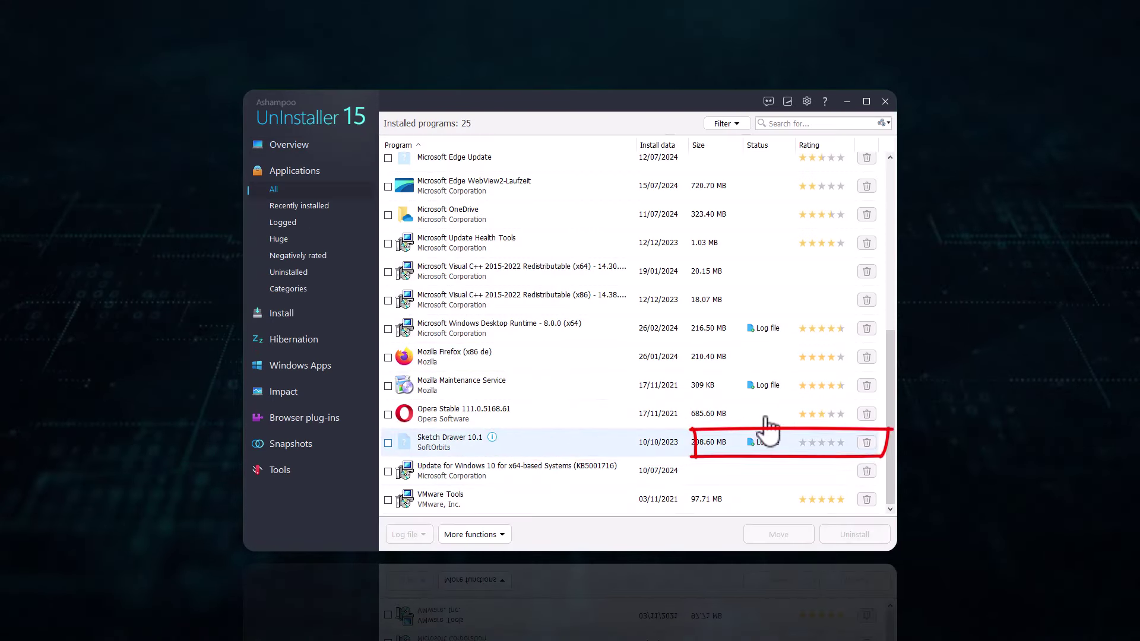
pyautogui.click(867, 443)
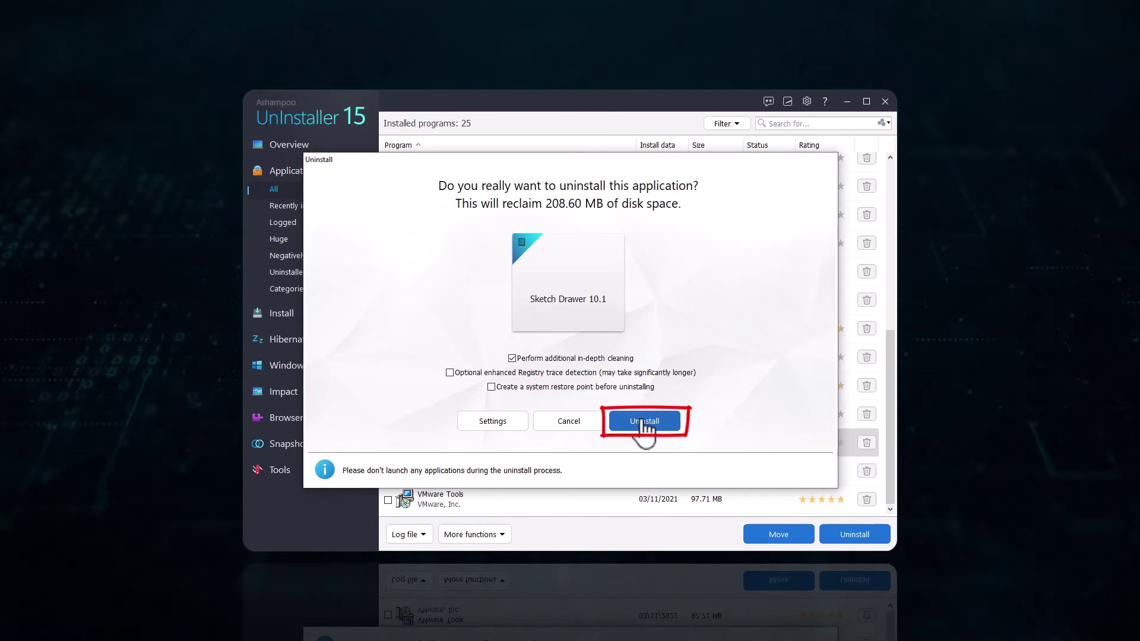
pyautogui.click(642, 423)
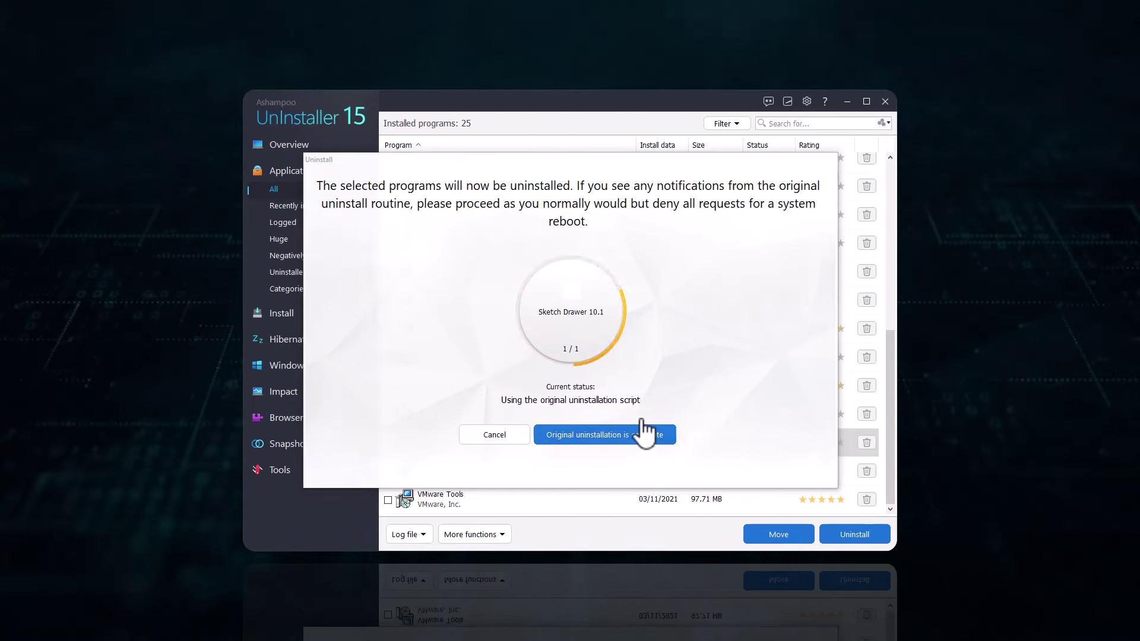
pyautogui.click(641, 421)
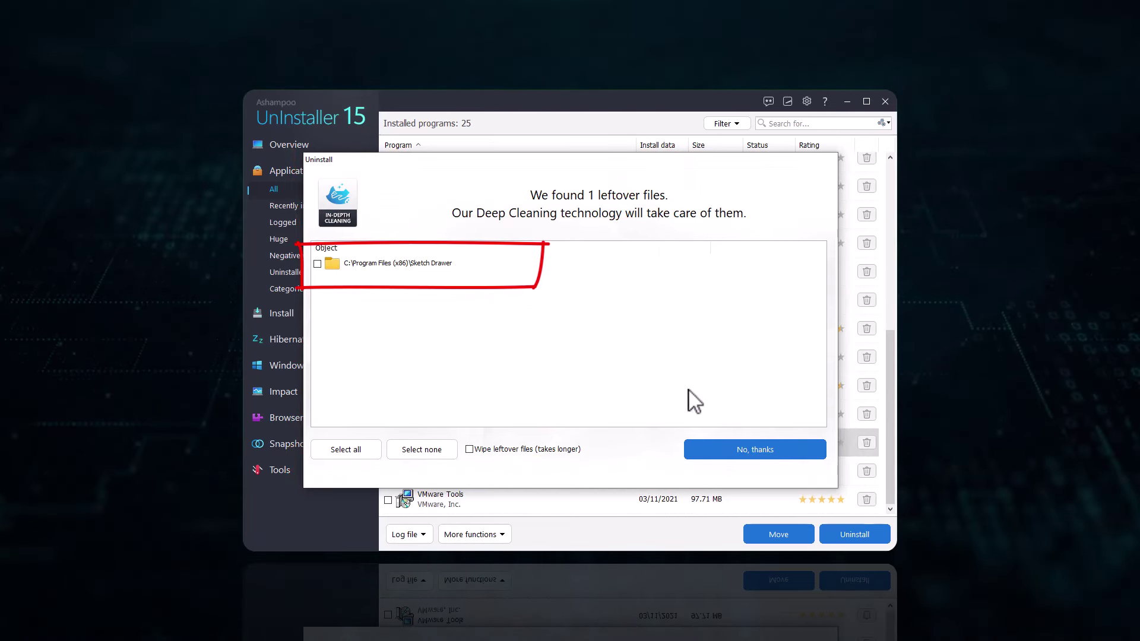
# Mark the leftover Sketch Drawer folder and wipe it with in-depth cleaning, reclaiming 209 MB.
pyautogui.click(319, 263)
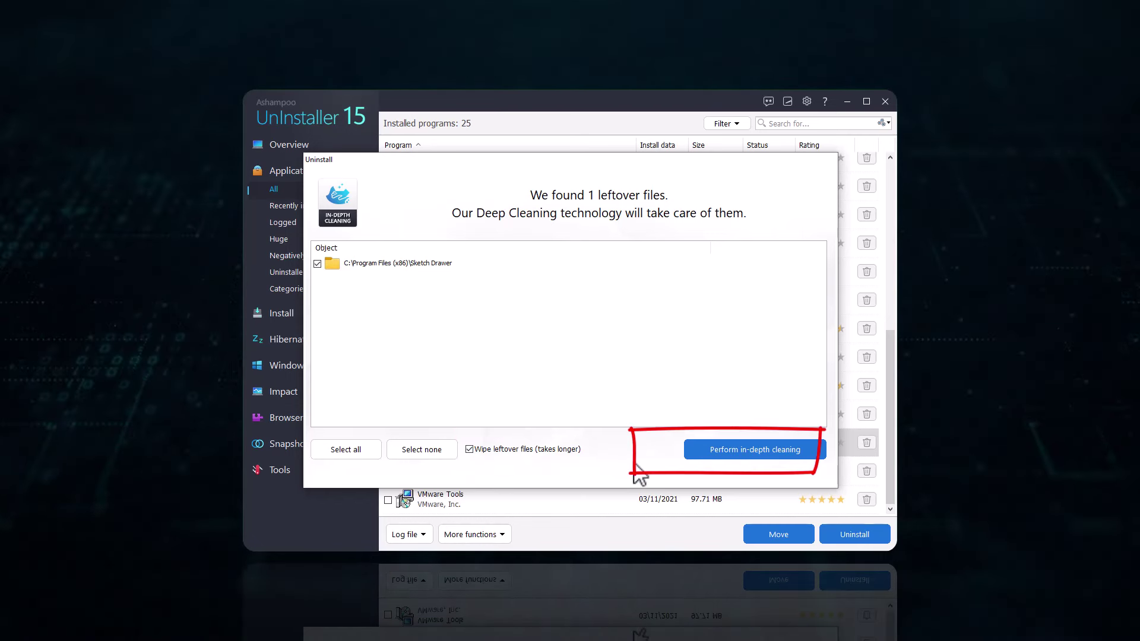
pyautogui.click(734, 452)
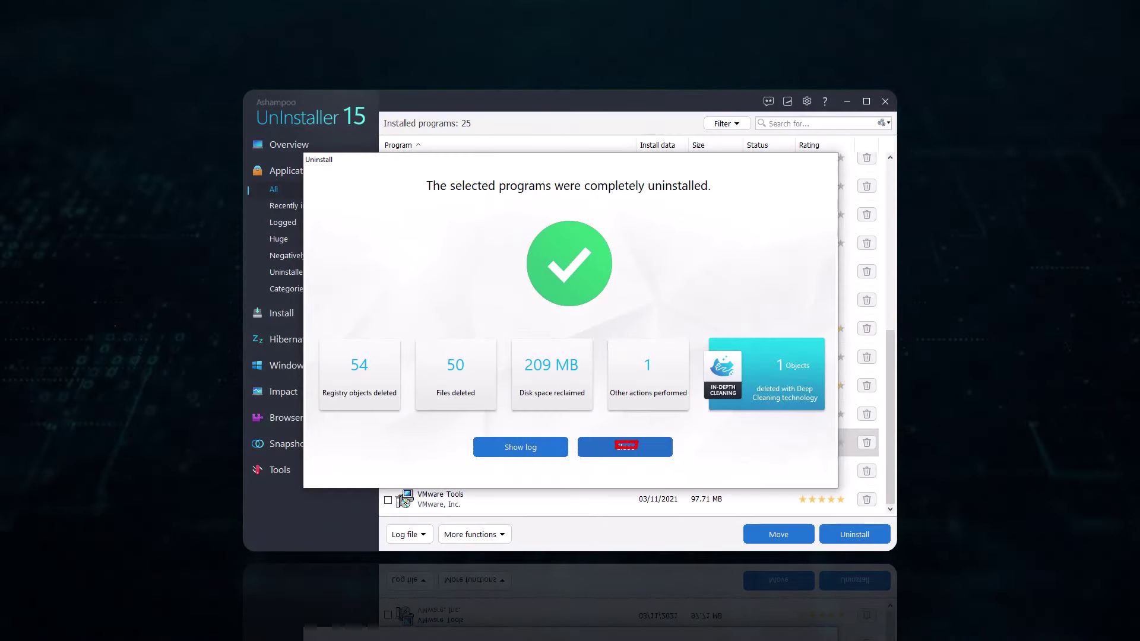
# Remove the Xbox Console Companion Windows app.
pyautogui.click(625, 447)
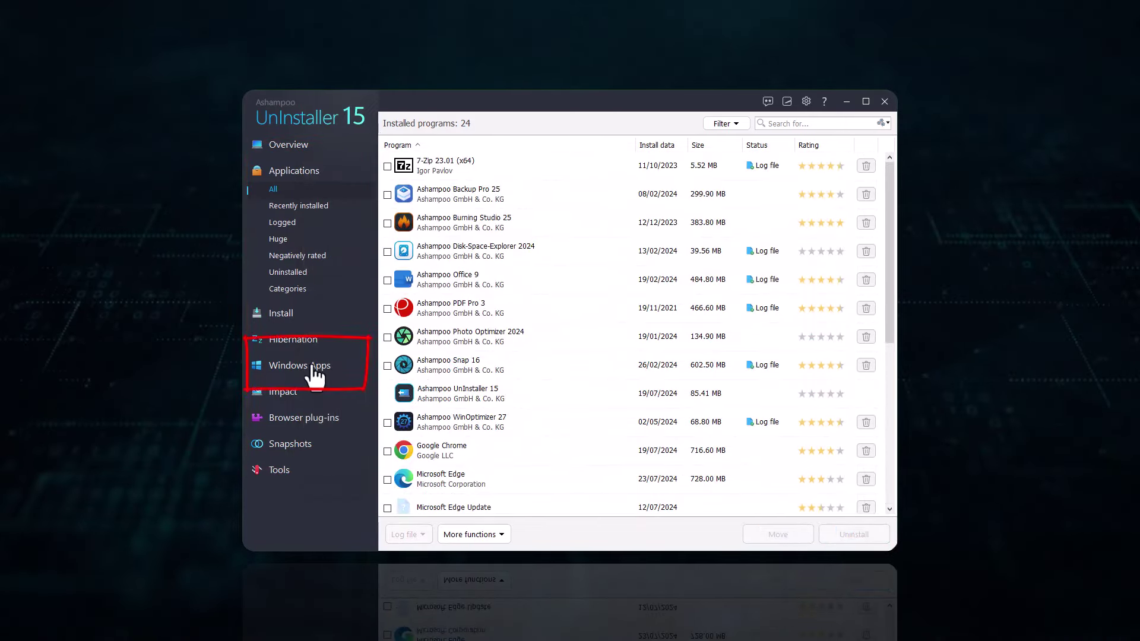
pyautogui.click(313, 366)
pyautogui.scroll(-20, 539, 385)
pyautogui.click(387, 383)
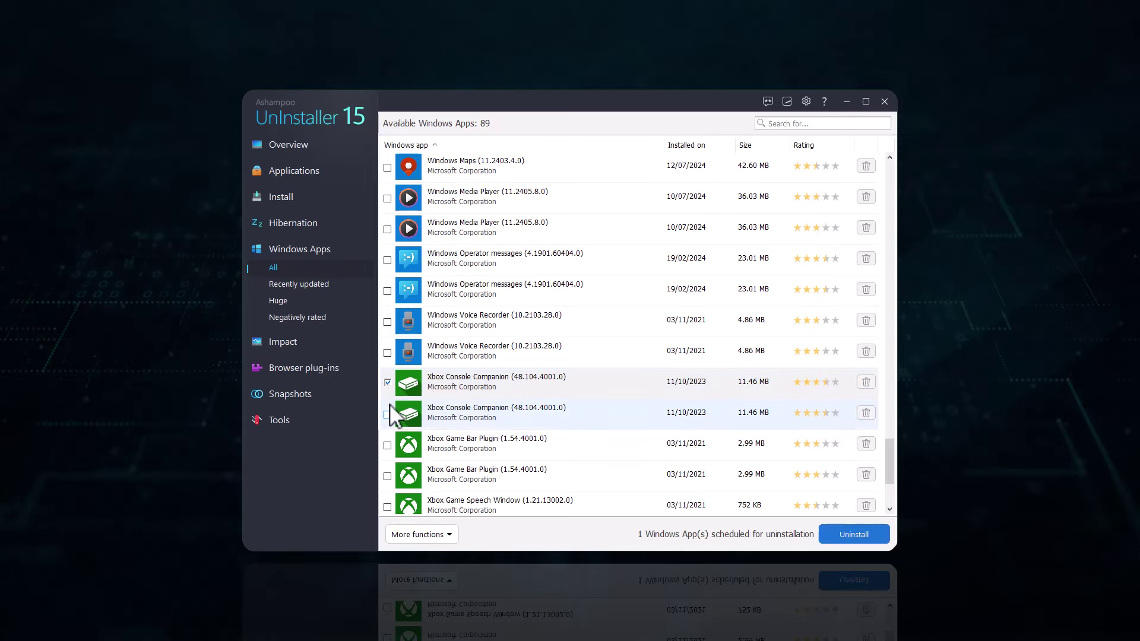
pyautogui.click(854, 535)
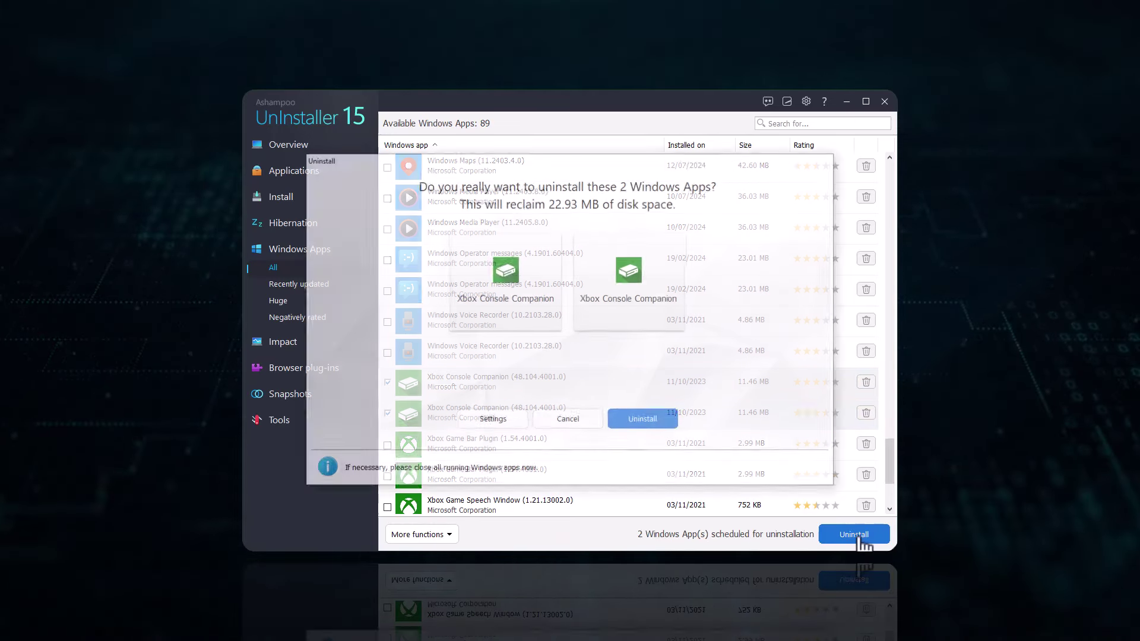
pyautogui.click(646, 422)
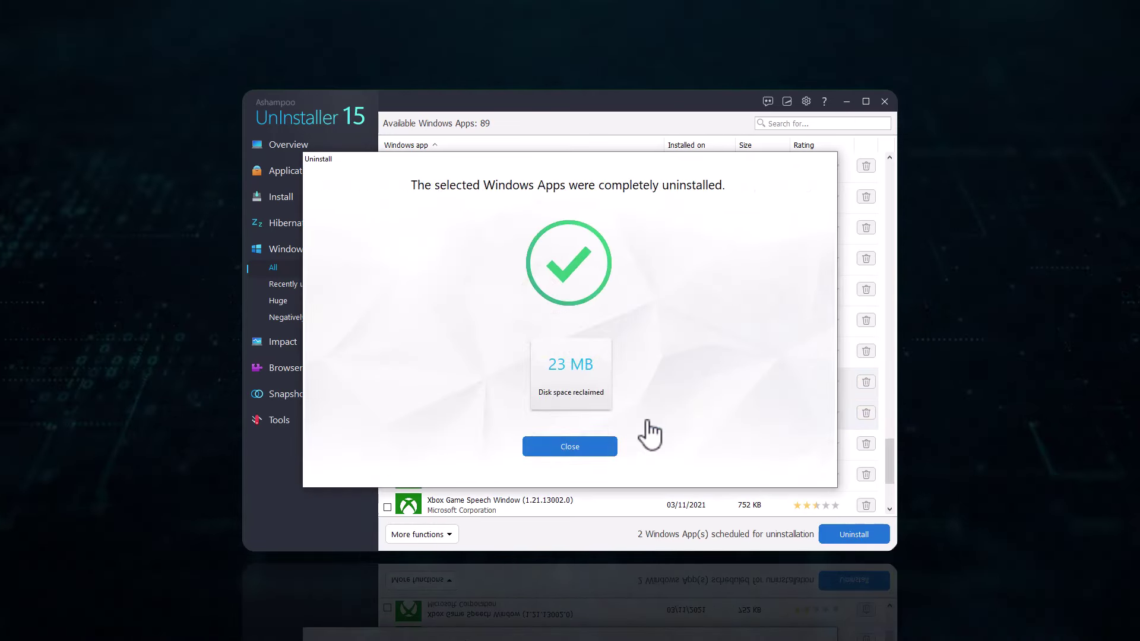
pyautogui.click(601, 446)
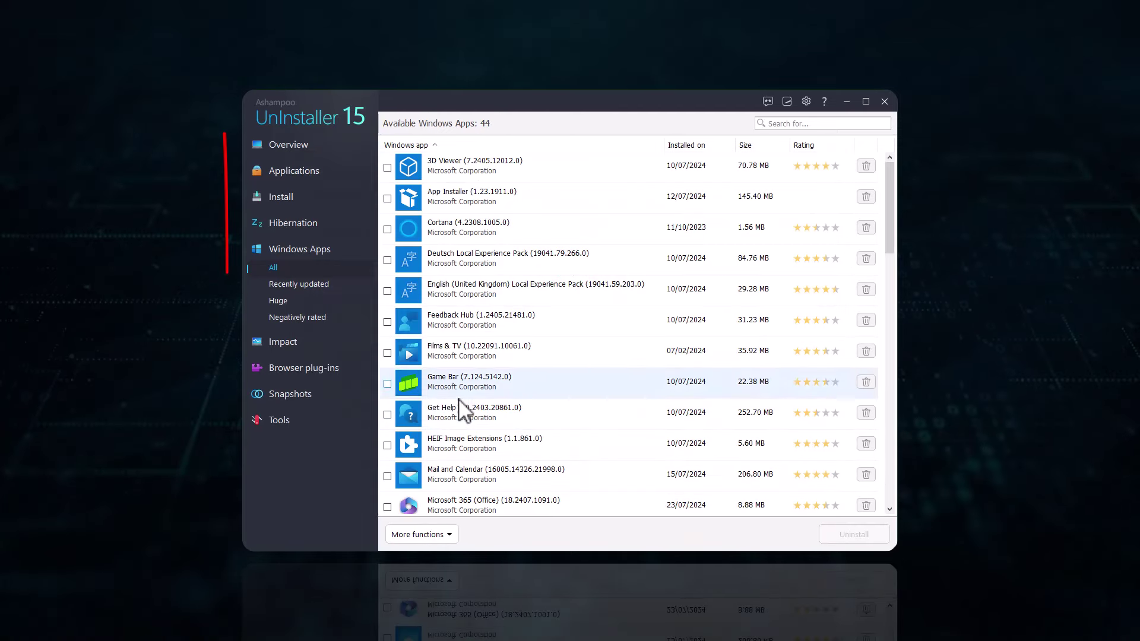
# Uninstall the Form Autofill browser plug-in and go back to the overview.
pyautogui.click(300, 369)
pyautogui.click(387, 280)
pyautogui.click(843, 532)
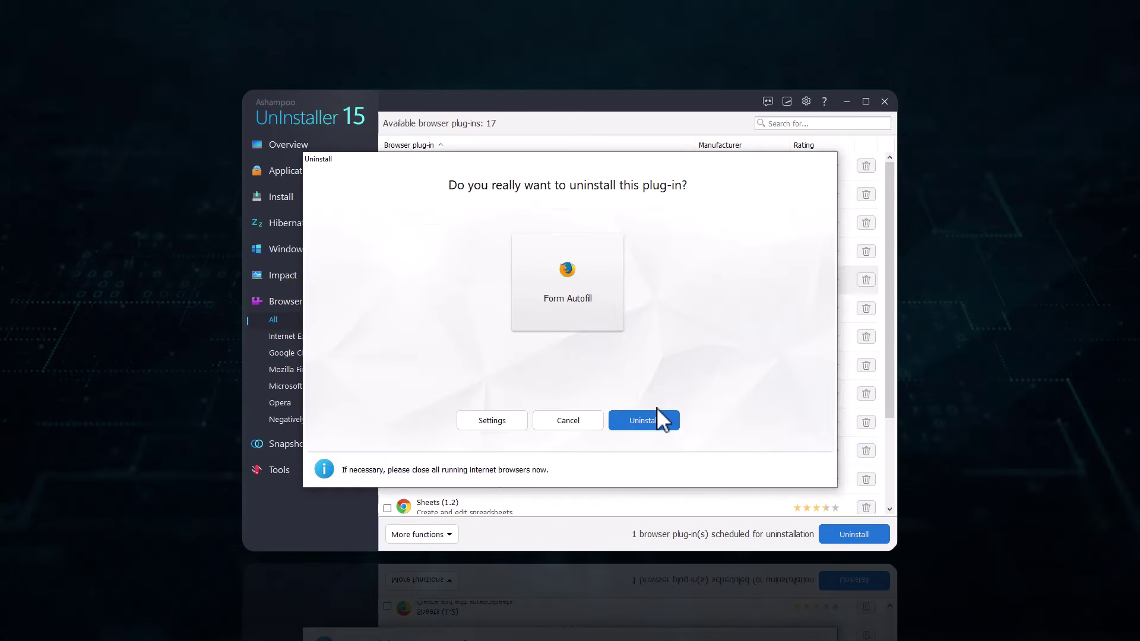
pyautogui.click(655, 416)
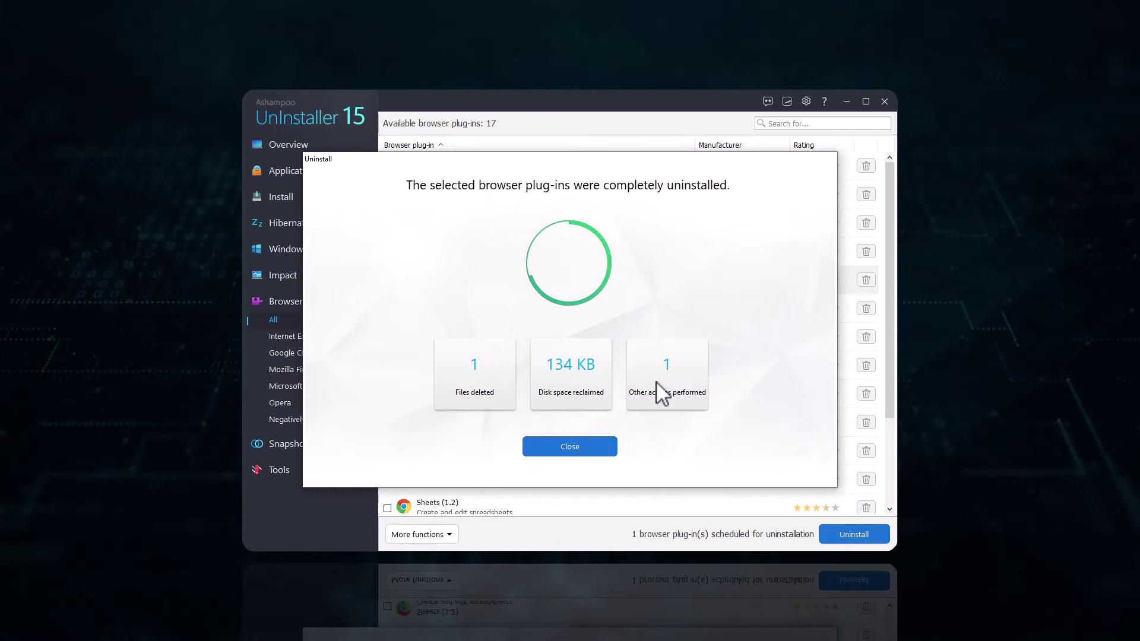
pyautogui.click(591, 448)
pyautogui.click(294, 148)
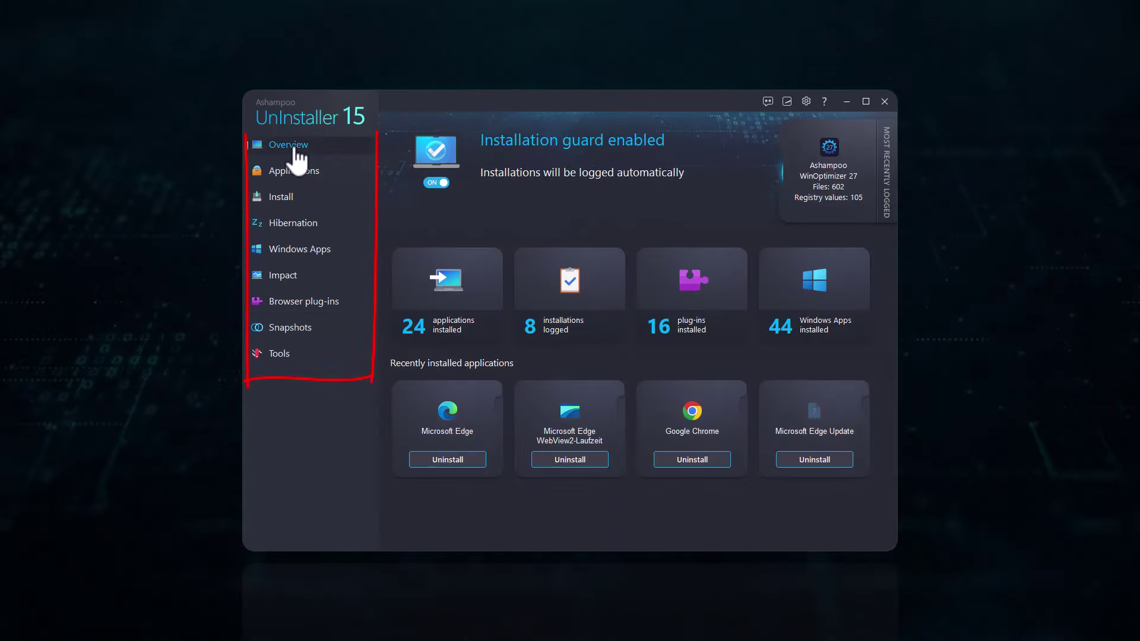
# Scan with the Privacy Traces Cleaner and delete all 125 traces (1785 KB).
pyautogui.click(279, 356)
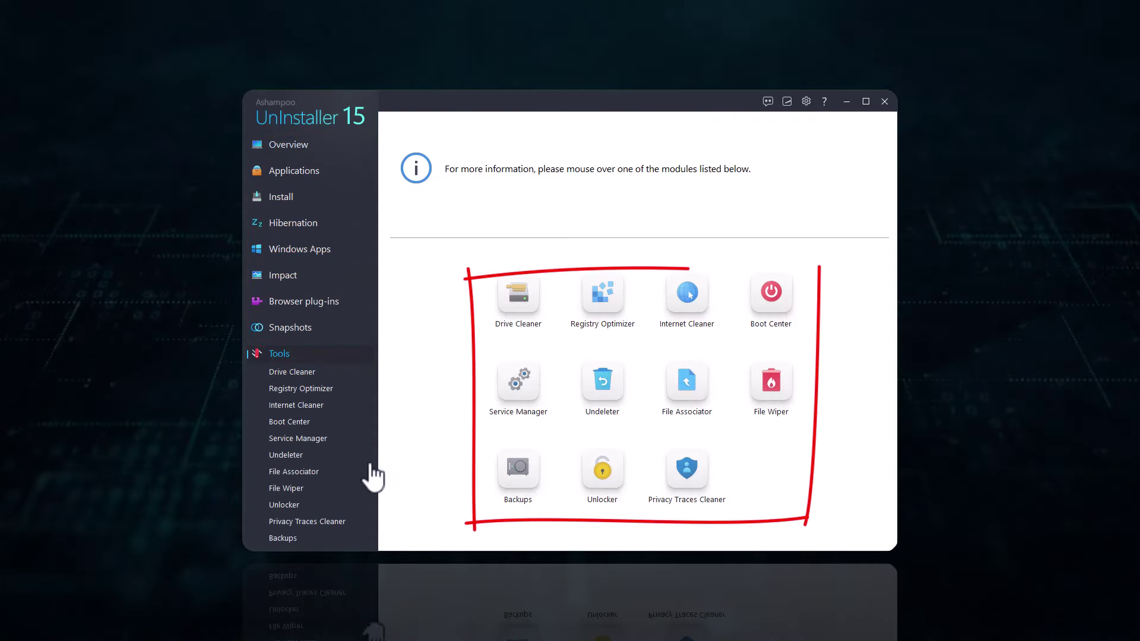
pyautogui.click(689, 475)
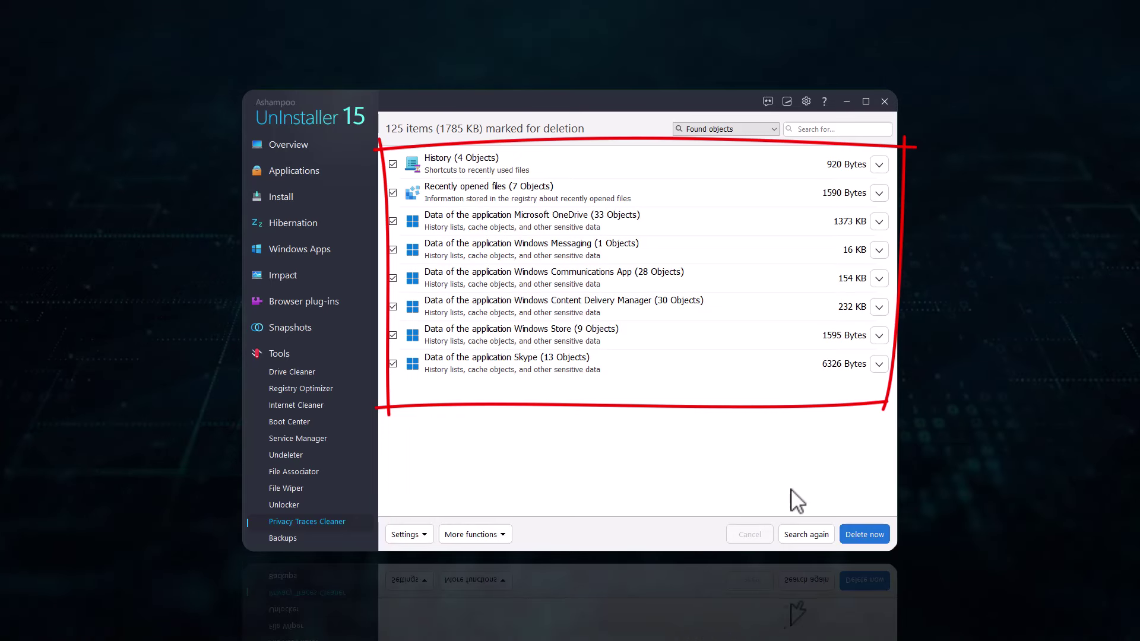
pyautogui.click(849, 533)
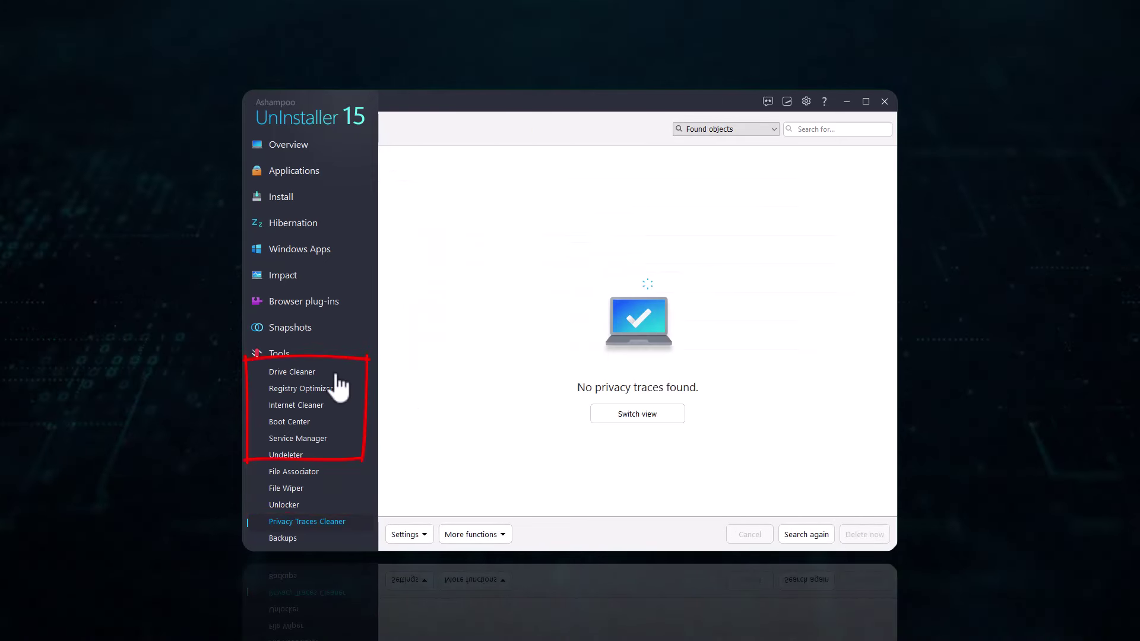
# Delete the 190 unnecessary files (130 MB) with Drive Cleaner, then view its empty-folder settings.
pyautogui.click(295, 372)
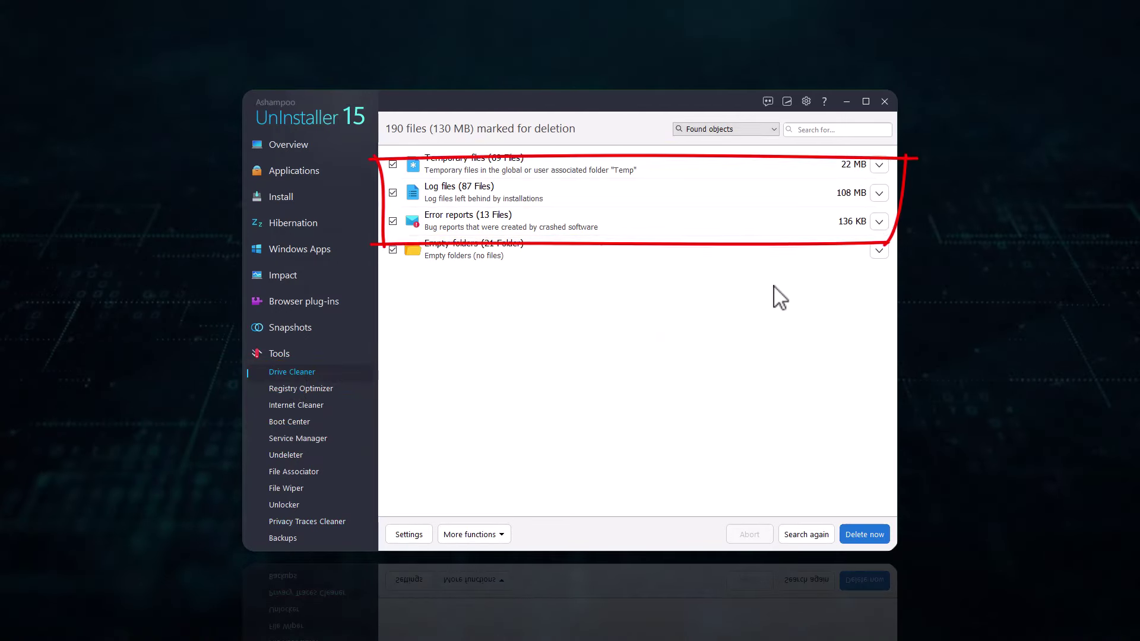
pyautogui.click(881, 251)
pyautogui.click(872, 223)
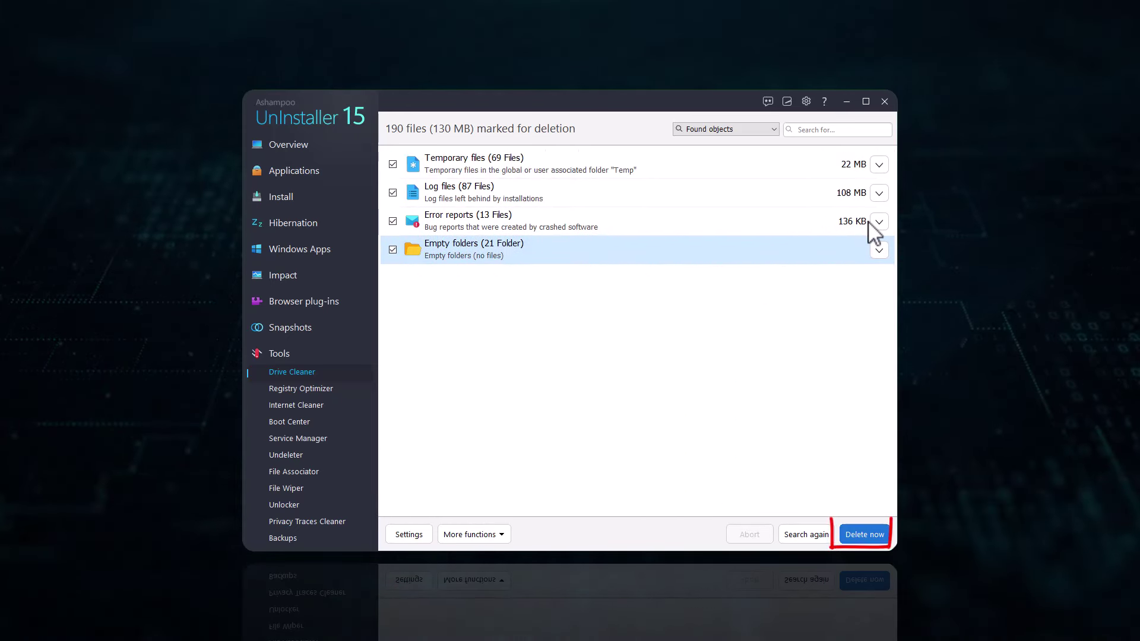
pyautogui.click(867, 535)
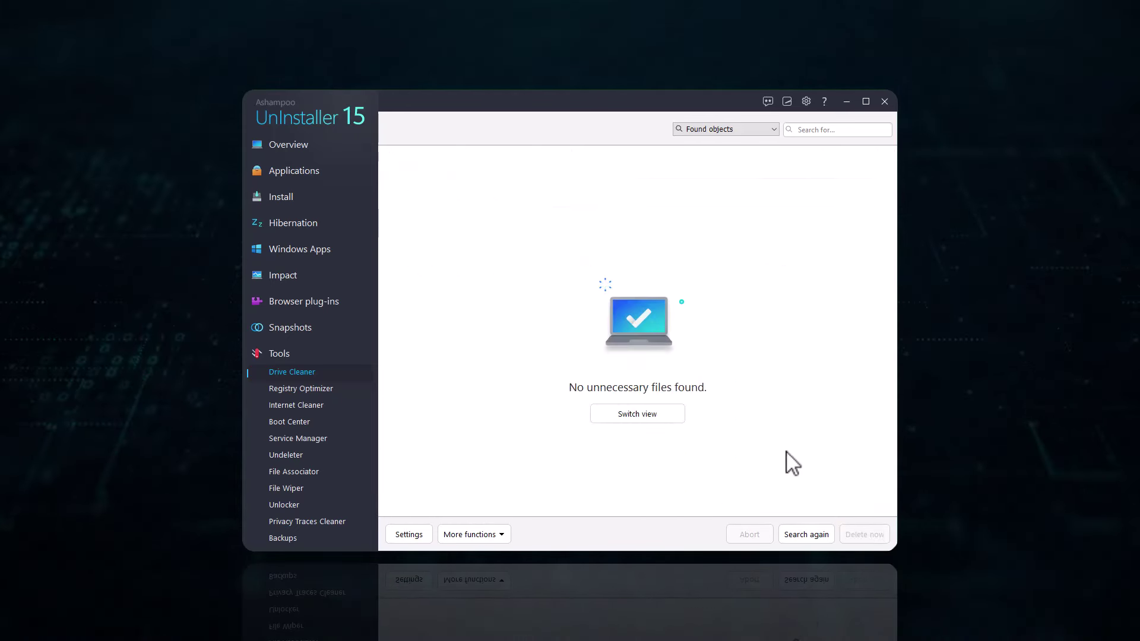
pyautogui.click(409, 535)
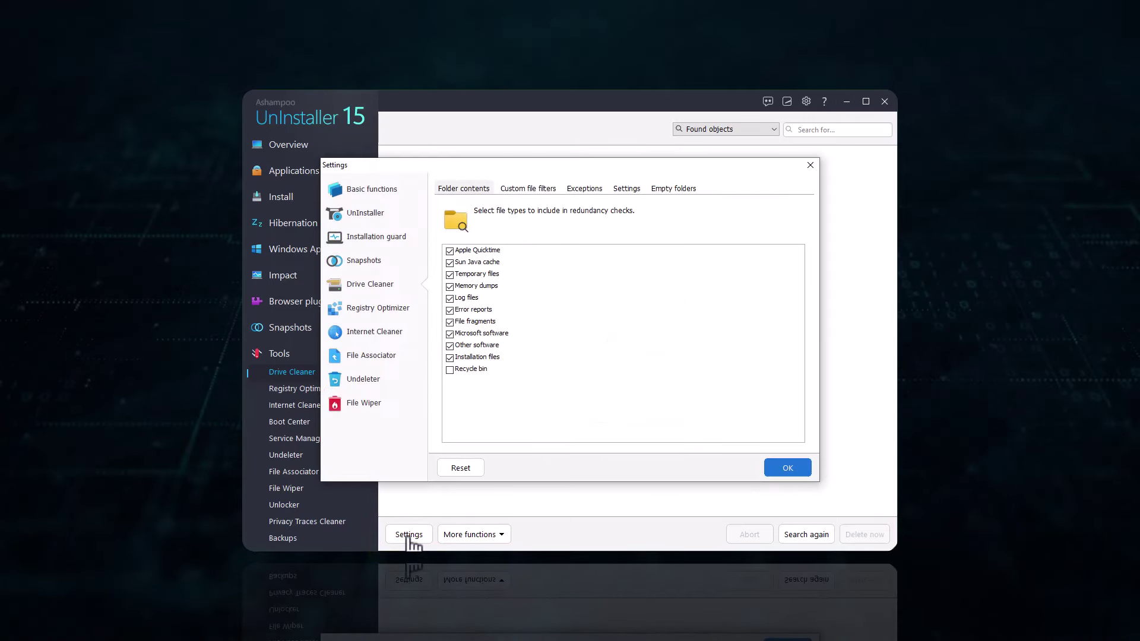
pyautogui.click(689, 190)
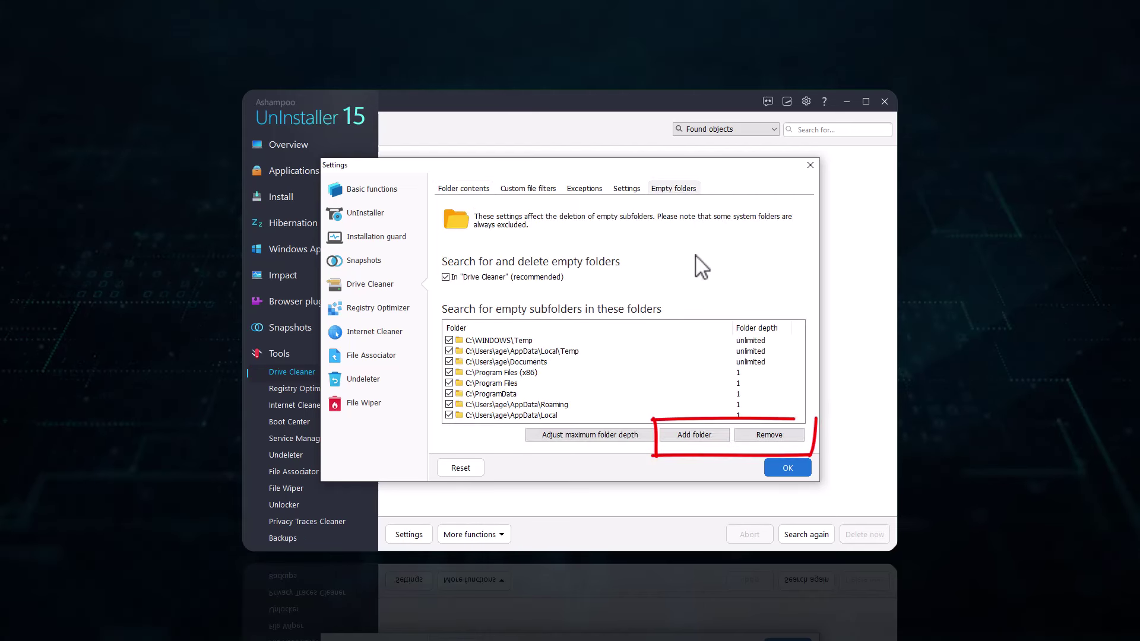
# Delete 1544 browsing-trace objects (79 MB) with Internet Cleaner and show the deleted objects.
pyautogui.click(788, 469)
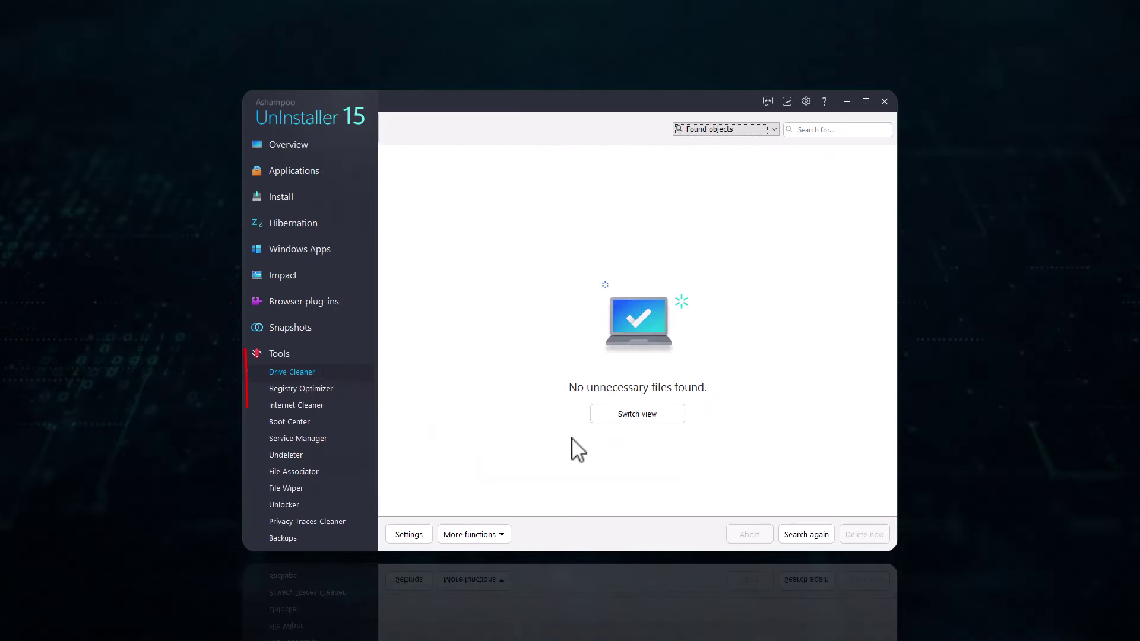
pyautogui.click(294, 405)
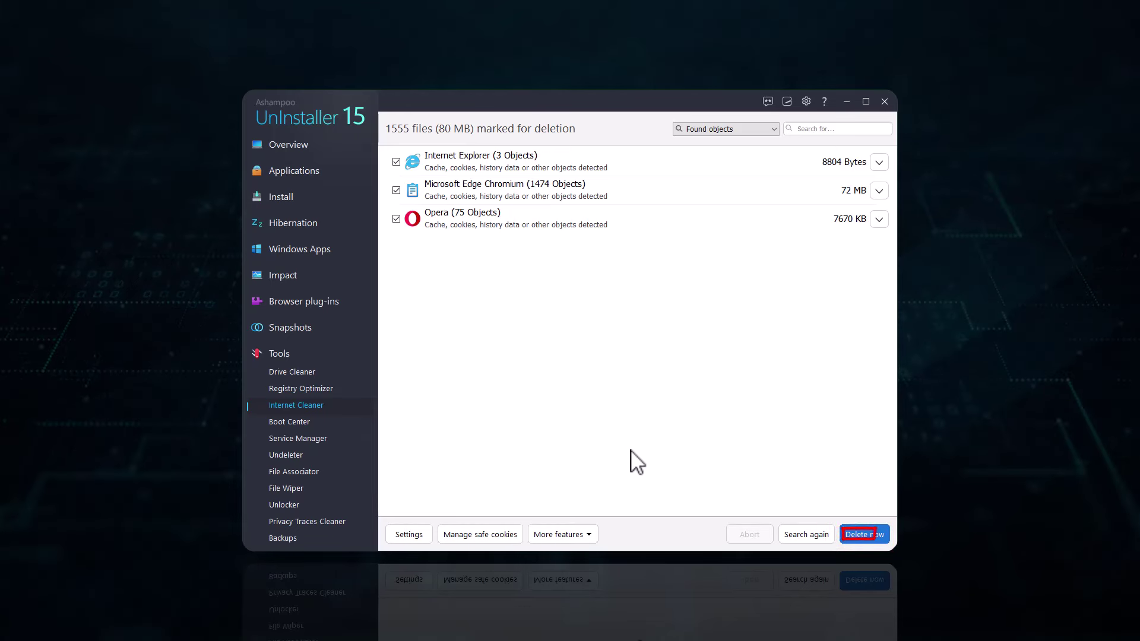
pyautogui.click(866, 536)
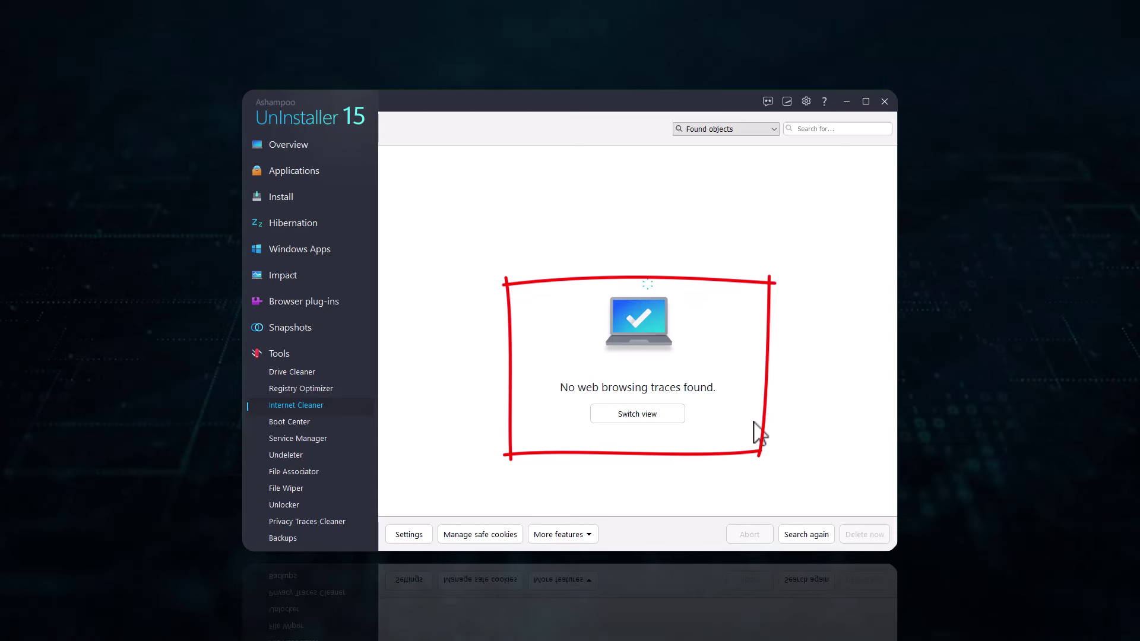
pyautogui.click(634, 417)
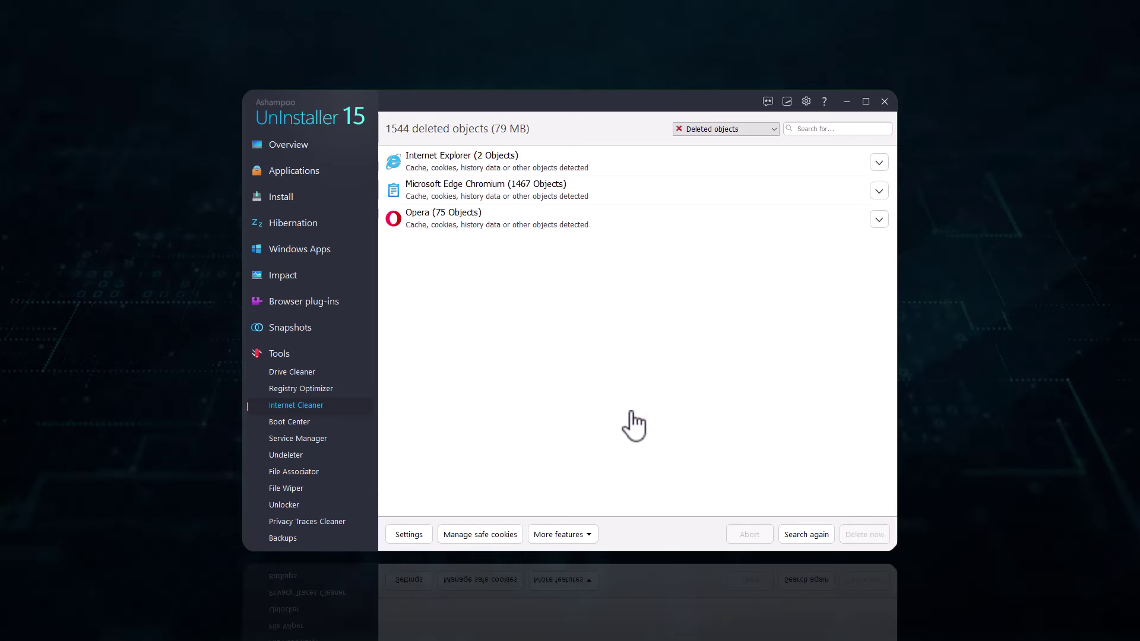